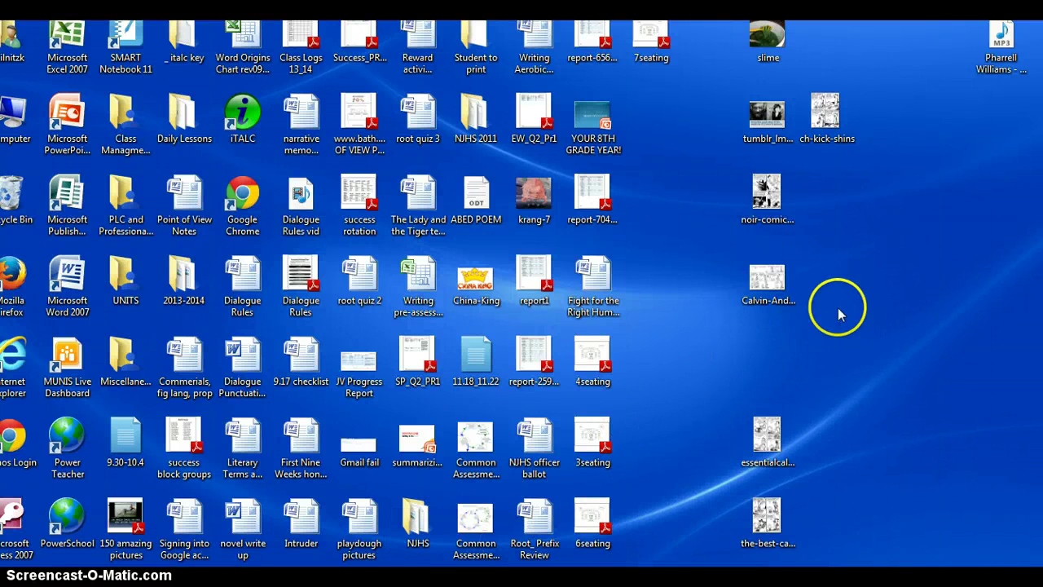
# - Create a new folder on an empty area of the desktop
pyautogui.rightClick(928, 267)
pyautogui.moveTo(821, 432)
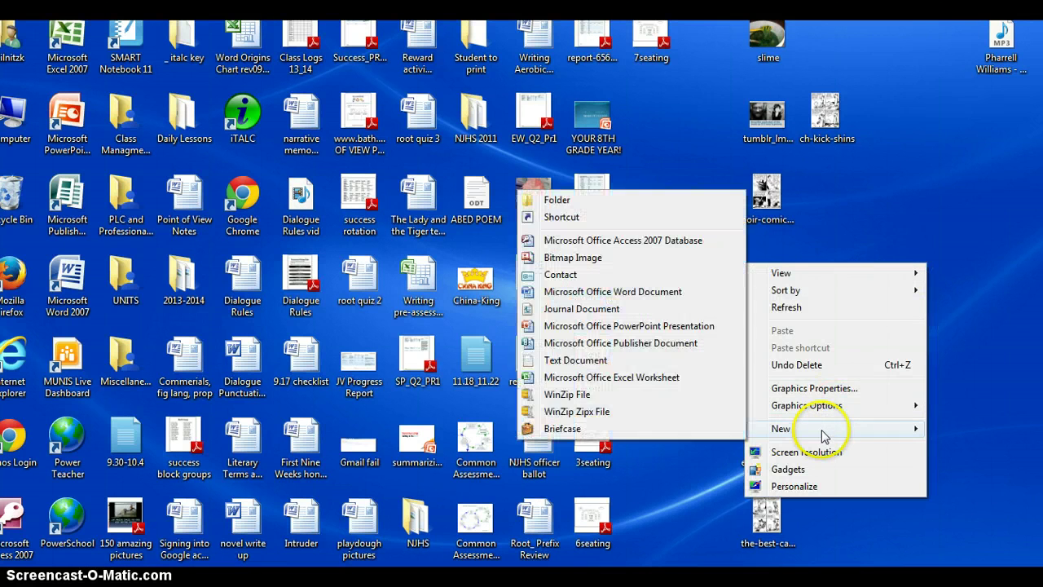
pyautogui.click(694, 200)
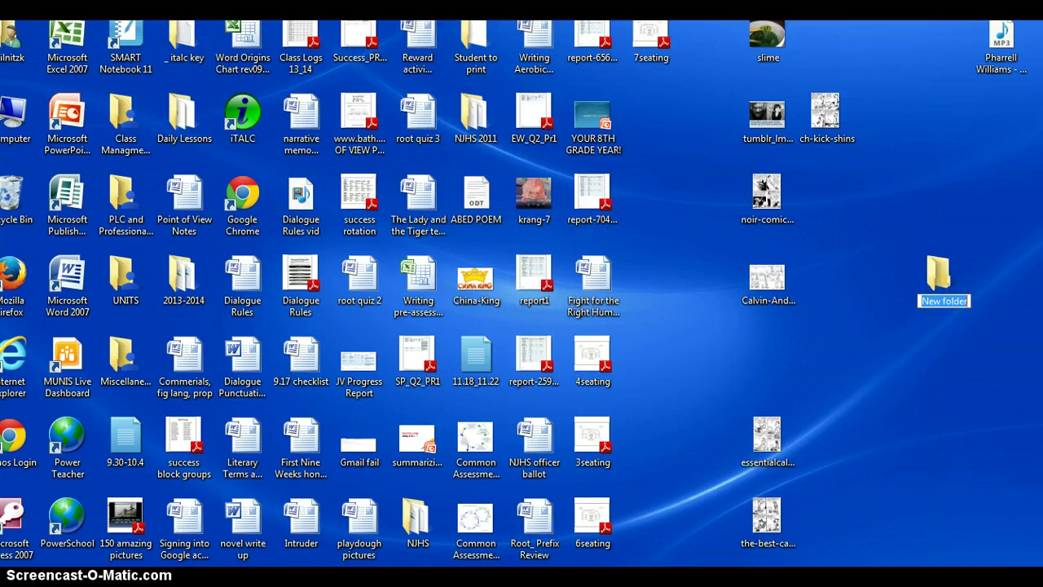
pyautogui.press('Return')
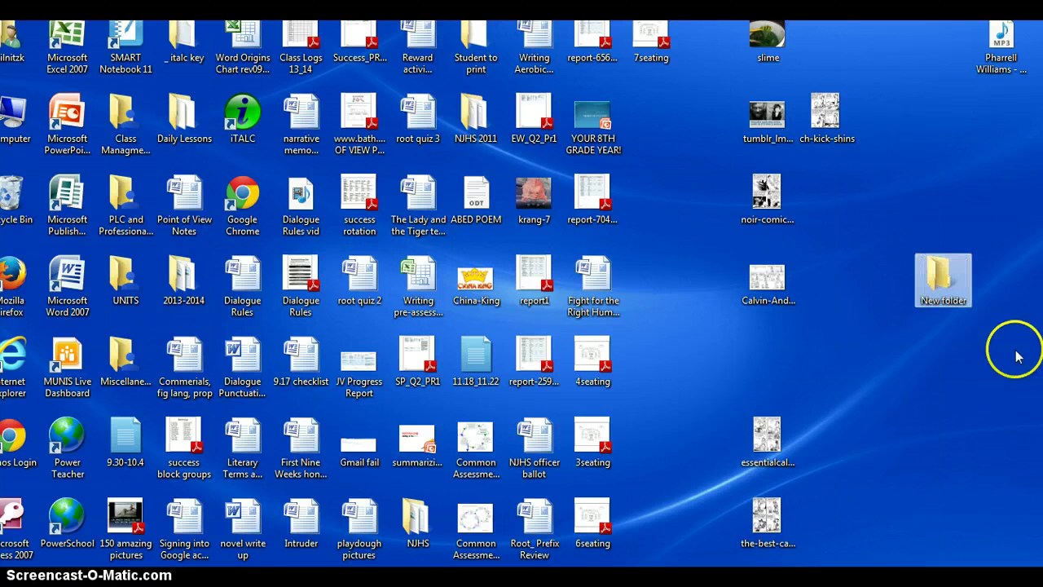
# - Rename the new folder "Human rights pics" and move it to the free space near the desktop's outer edge
pyautogui.click(946, 299)
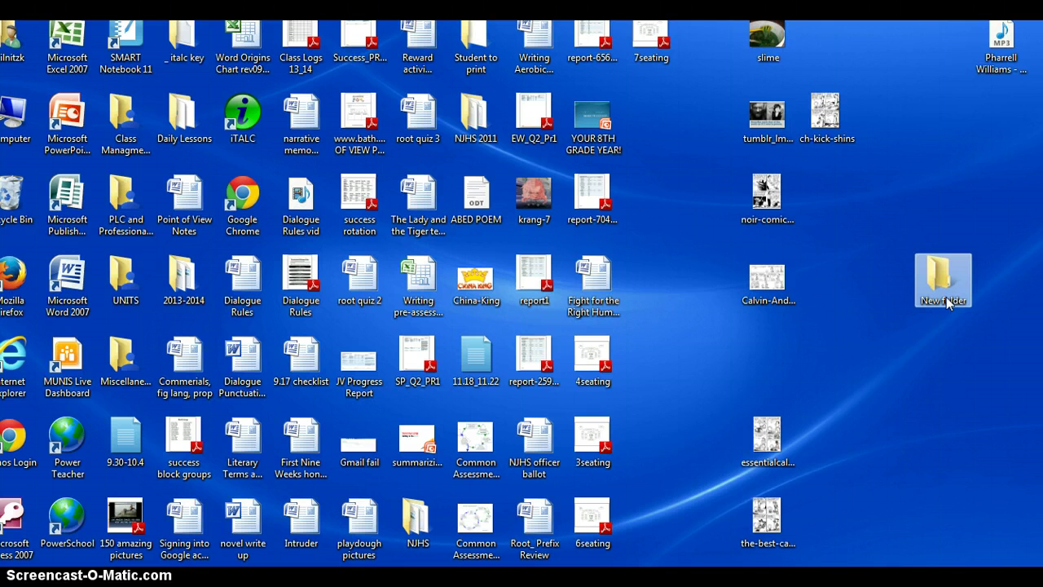
pyautogui.rightClick(946, 296)
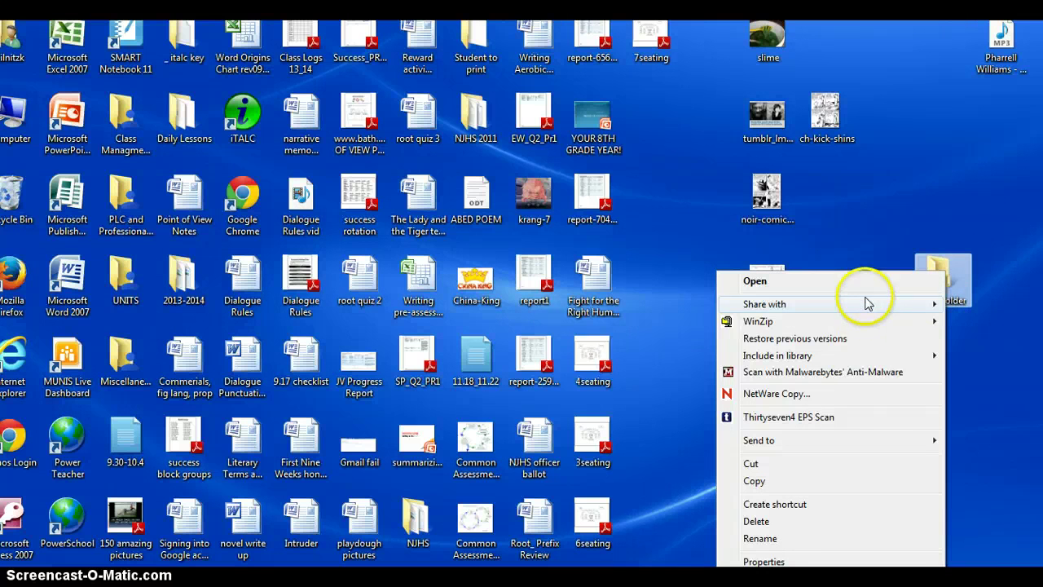
pyautogui.click(810, 539)
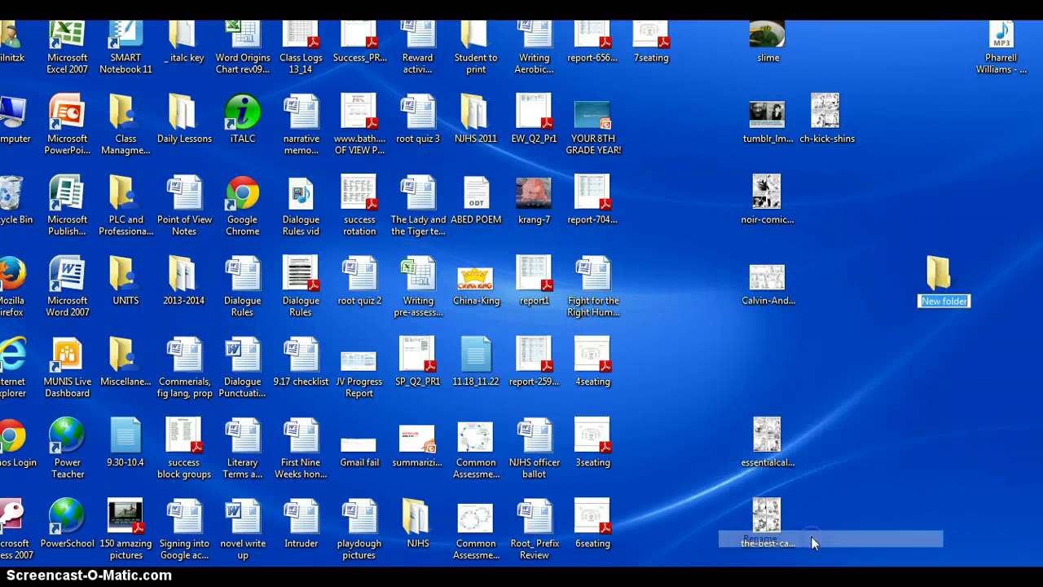
pyautogui.write('Human righ')
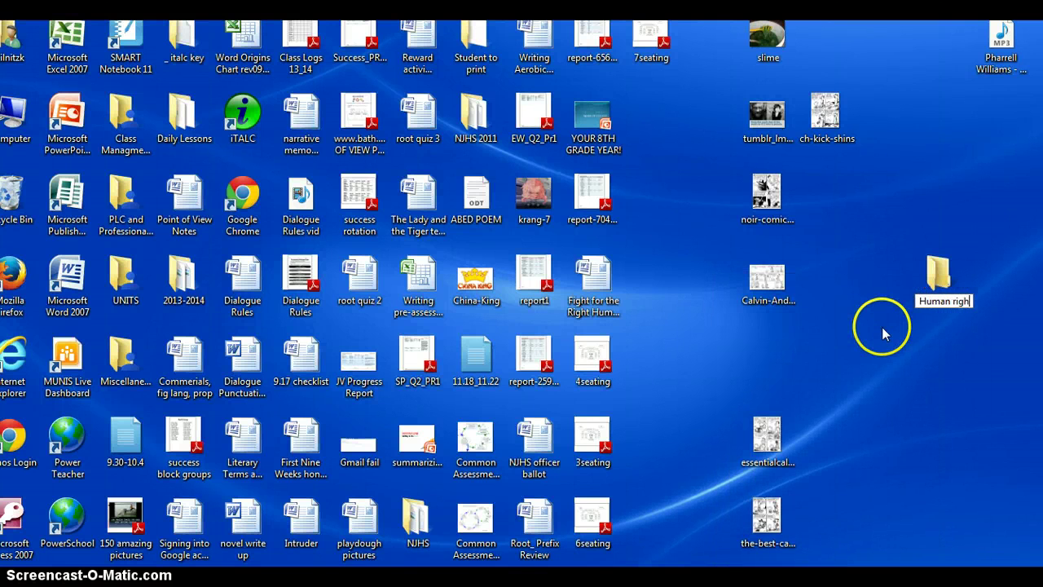
pyautogui.write('ts pics')
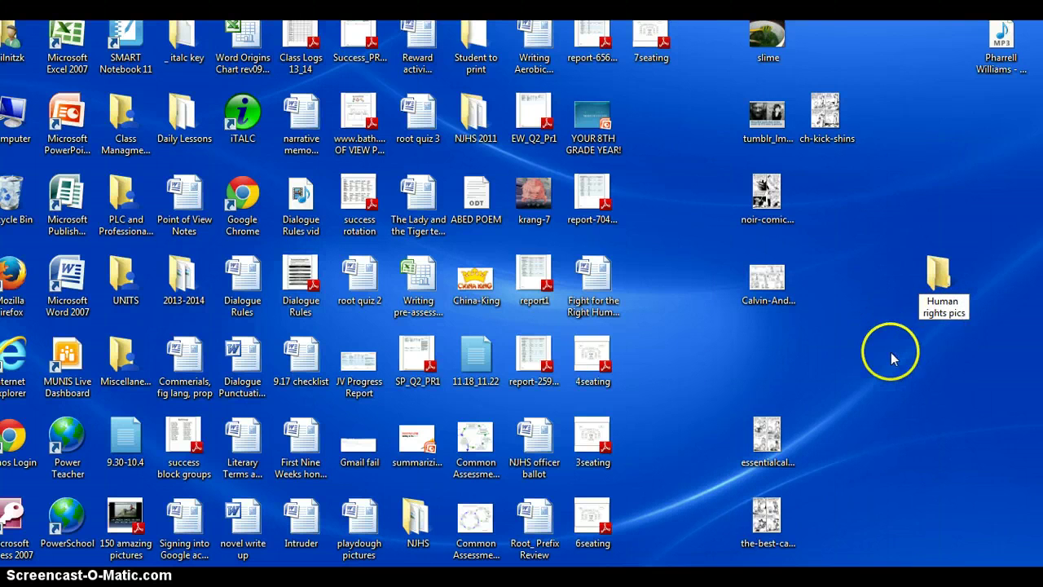
pyautogui.press('Return')
pyautogui.click(937, 281)
pyautogui.moveTo(937, 281); pyautogui.dragTo(1000, 363)
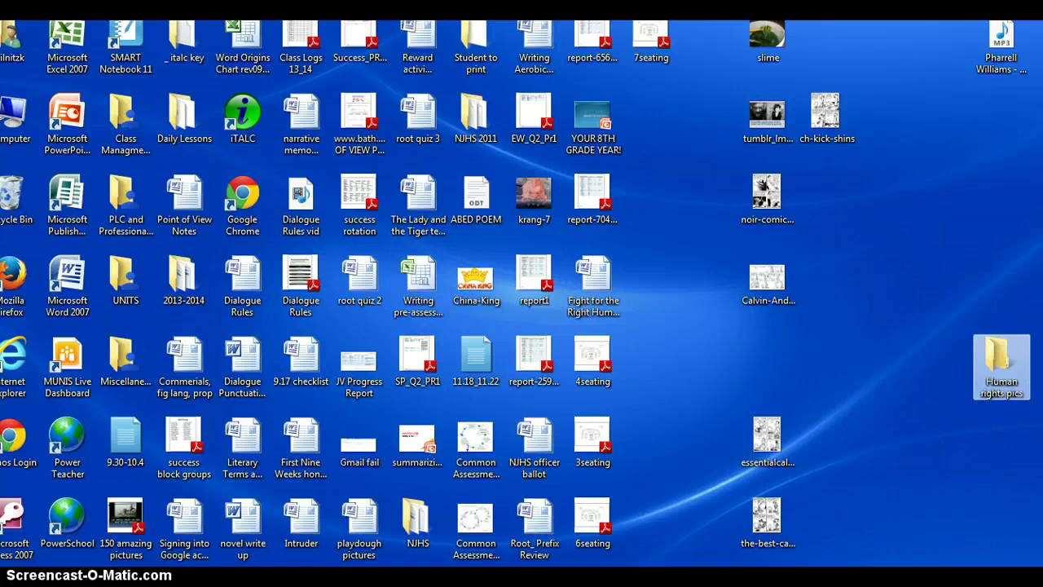
# - Switch to Chrome, view the Image Citation Sheet, and return to the rwandan genocide image results with the map preview closed
pyautogui.click(427, 533)
pyautogui.click(137, 67)
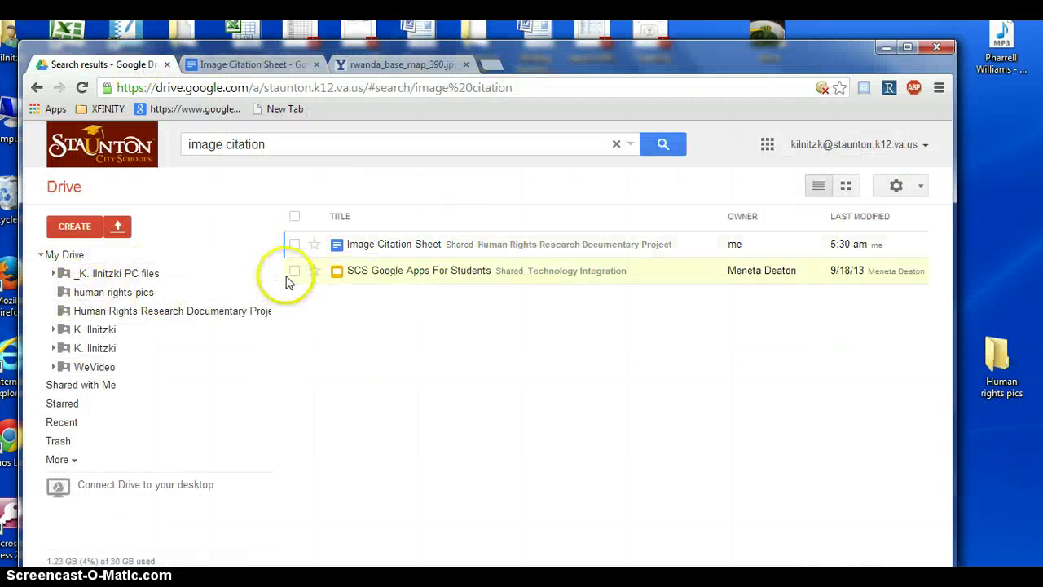
pyautogui.click(259, 64)
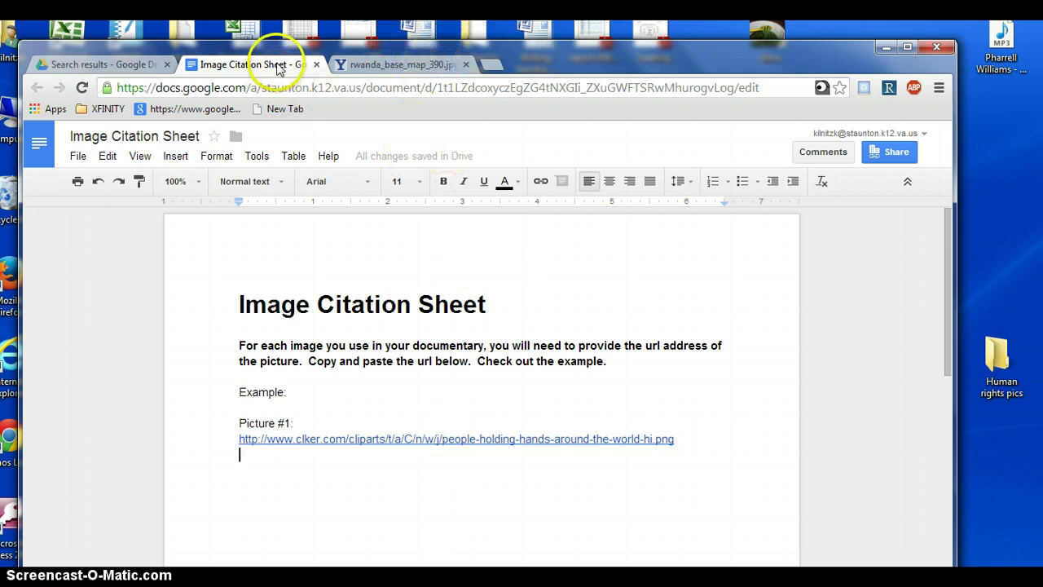
pyautogui.click(394, 65)
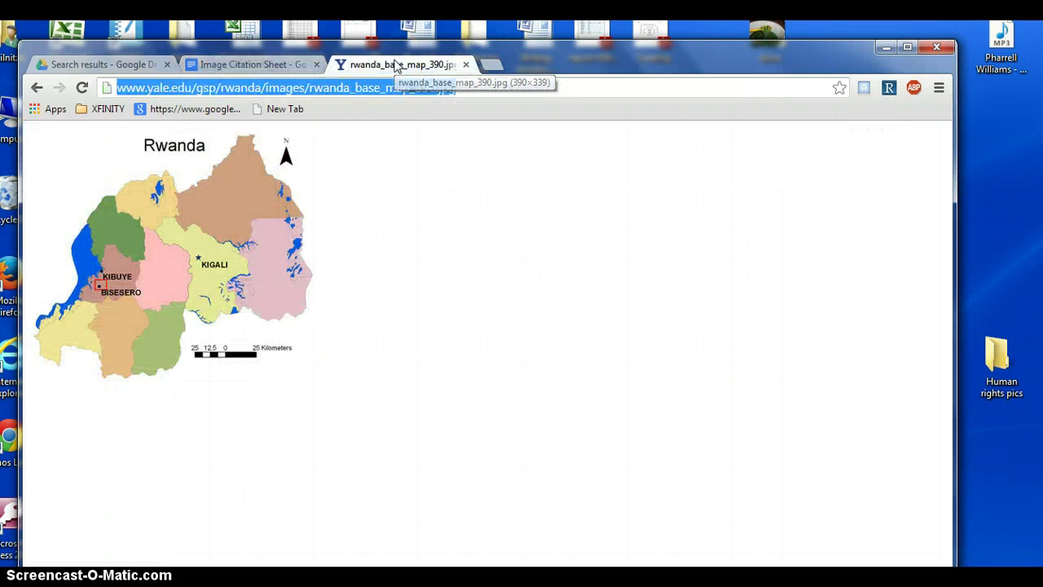
pyautogui.click(38, 88)
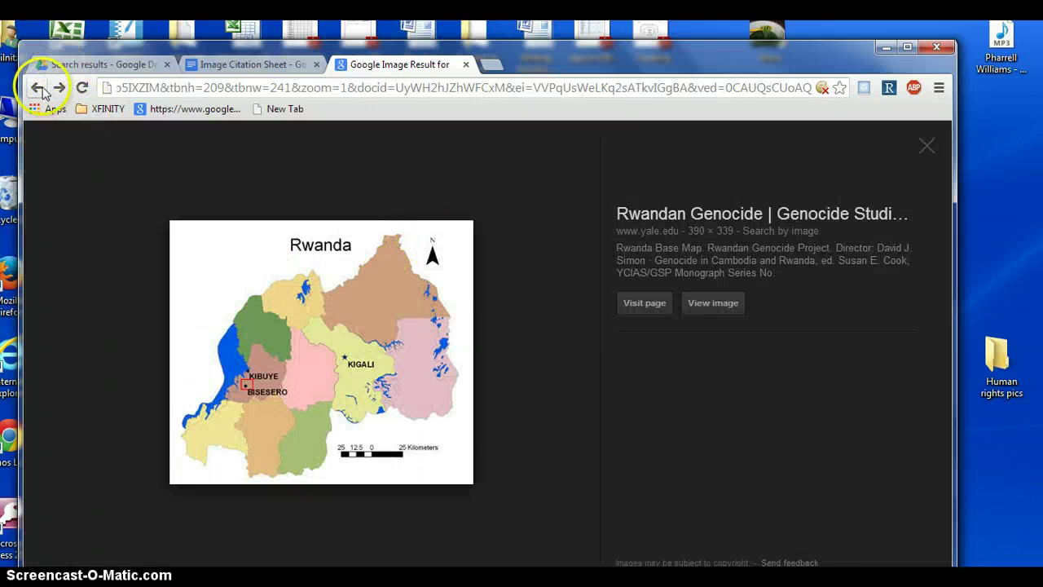
pyautogui.click(38, 86)
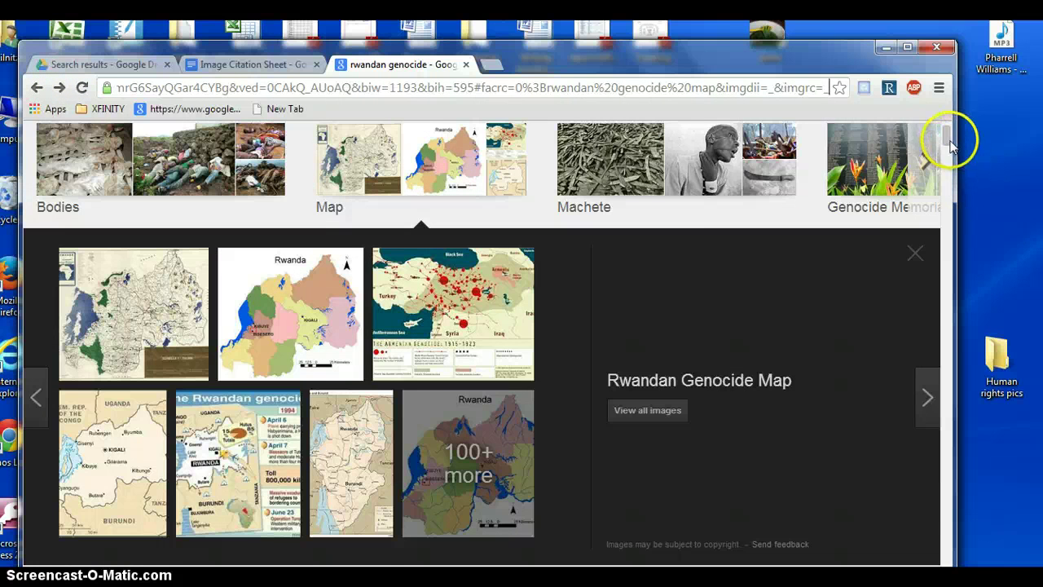
pyautogui.moveTo(950, 145); pyautogui.dragTo(947, 120)
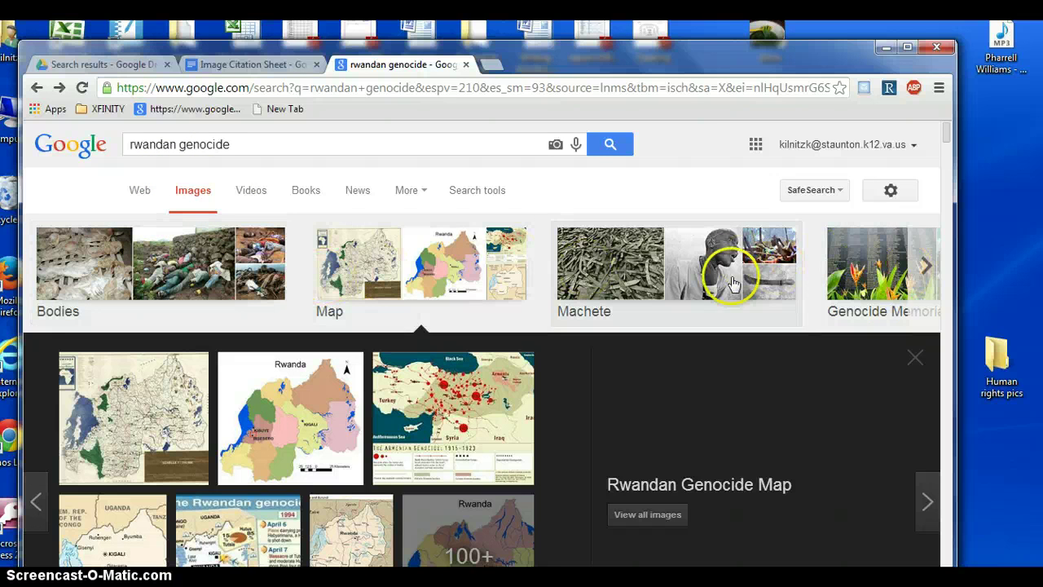
pyautogui.click(914, 359)
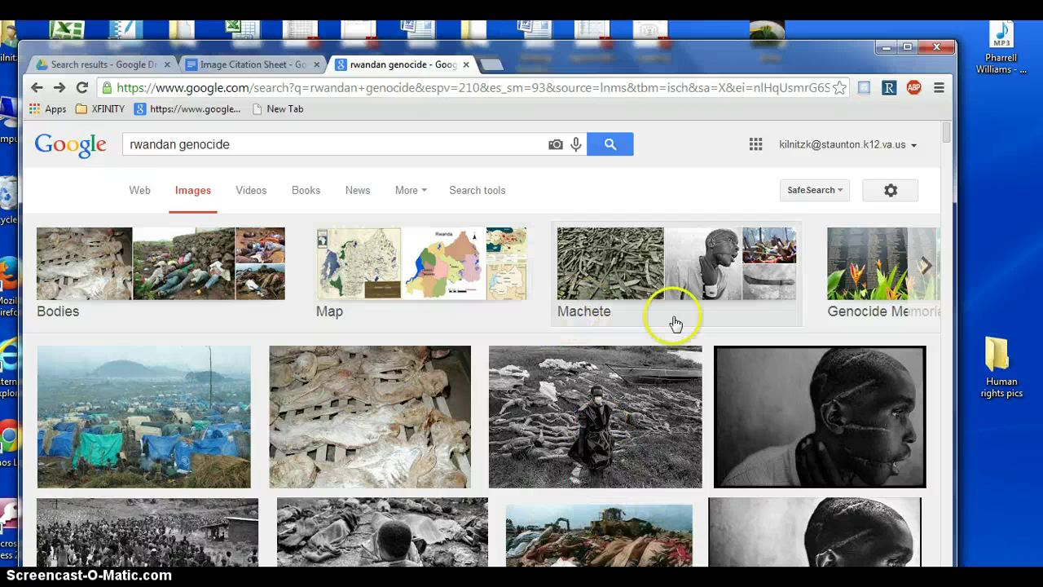
pyautogui.click(785, 401)
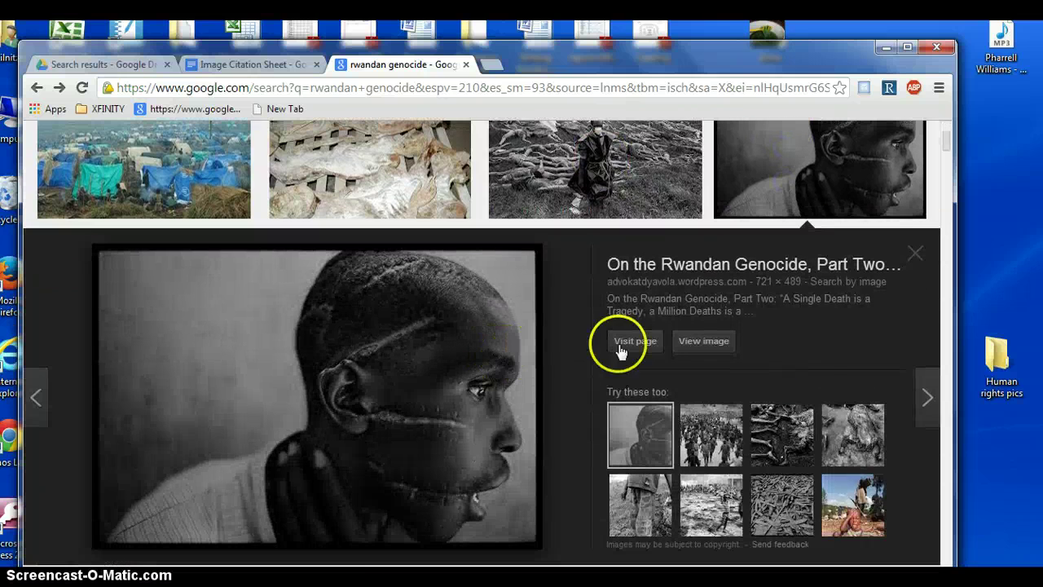
pyautogui.click(919, 252)
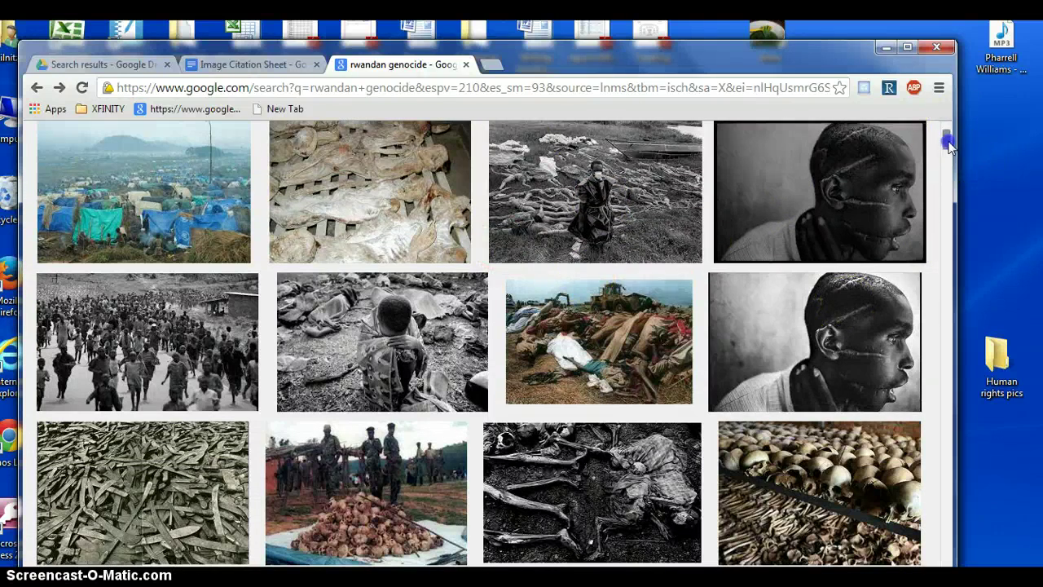
pyautogui.moveTo(948, 142); pyautogui.dragTo(947, 122)
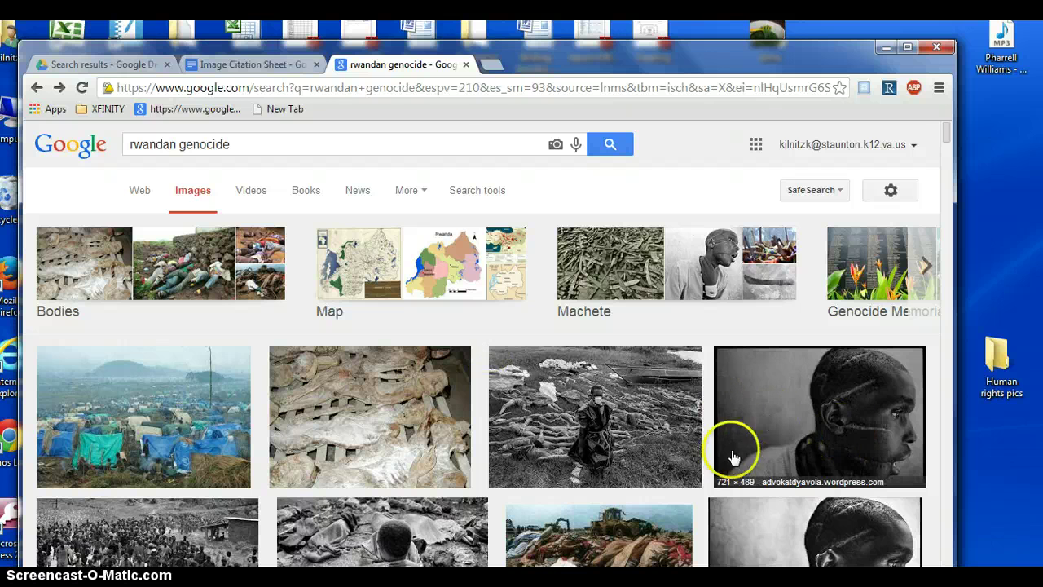
# - Open the advokatdyavola.wordpress.com profile photo of the scarred man at full size and save it into the Human rights pics desktop folder
pyautogui.click(786, 439)
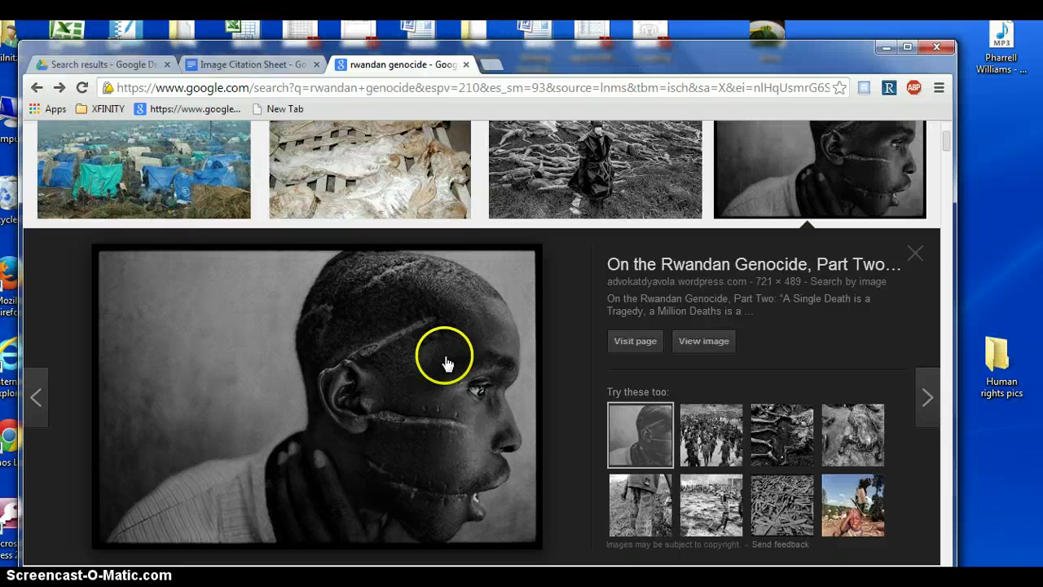
pyautogui.click(703, 341)
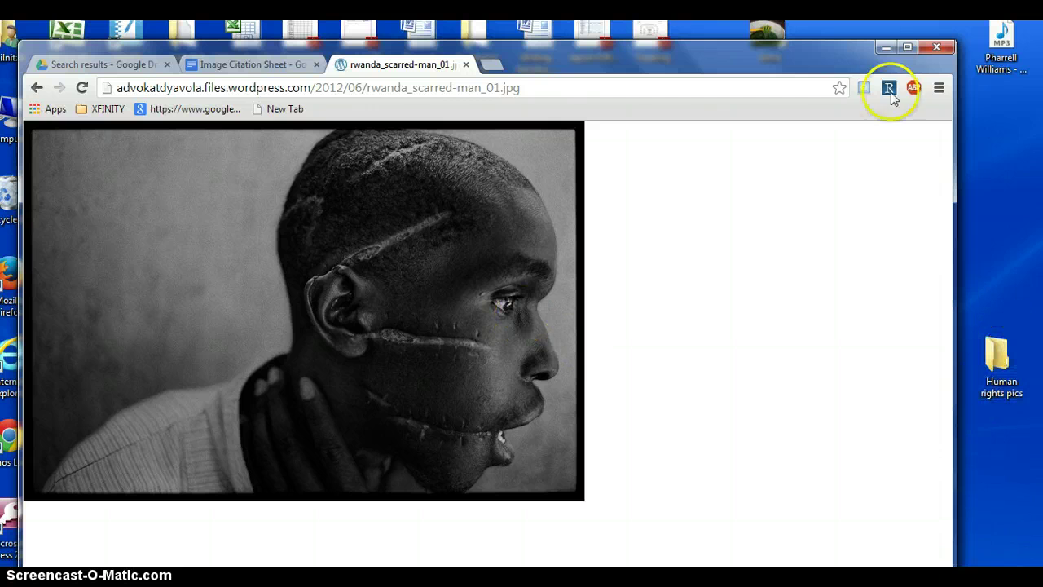
pyautogui.click(906, 44)
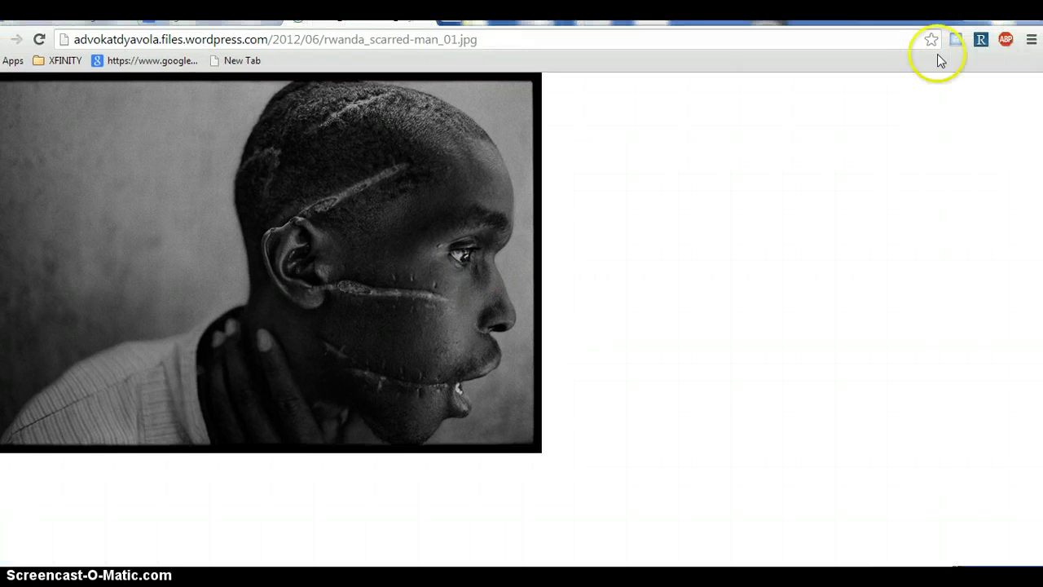
pyautogui.press('super+Down')
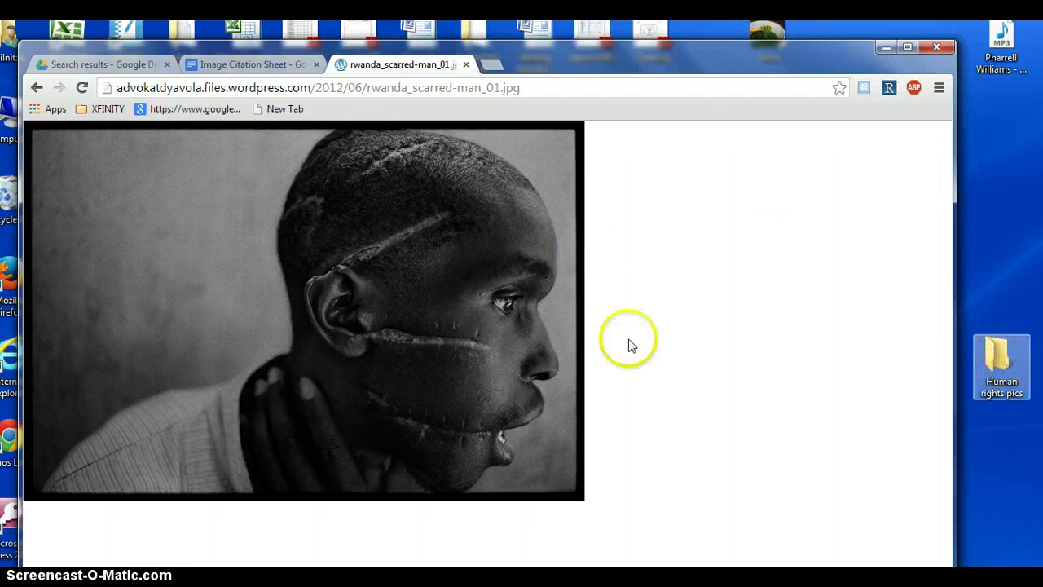
pyautogui.moveTo(425, 338); pyautogui.dragTo(1007, 358)
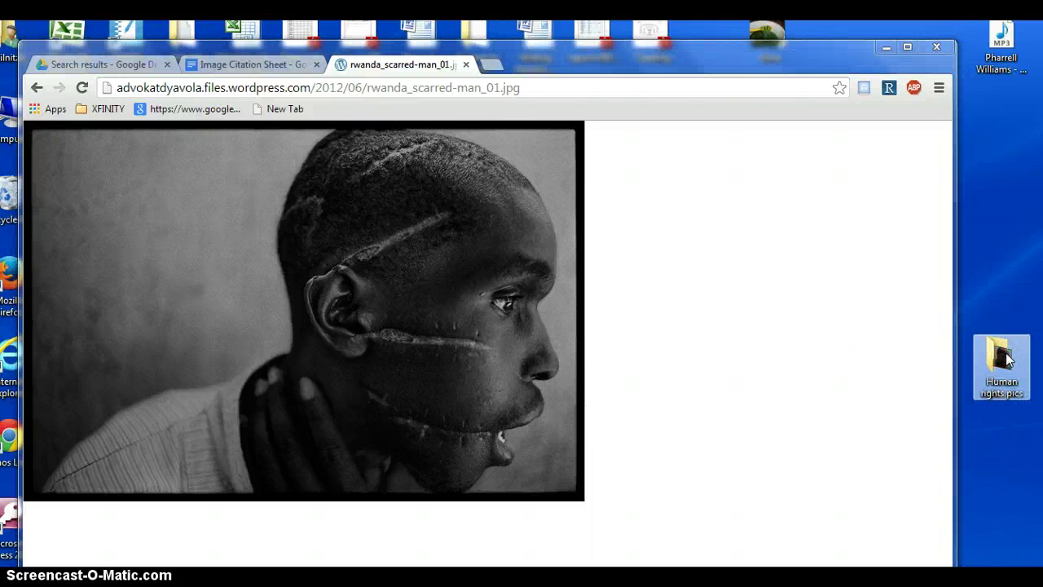
pyautogui.moveTo(1007, 391)
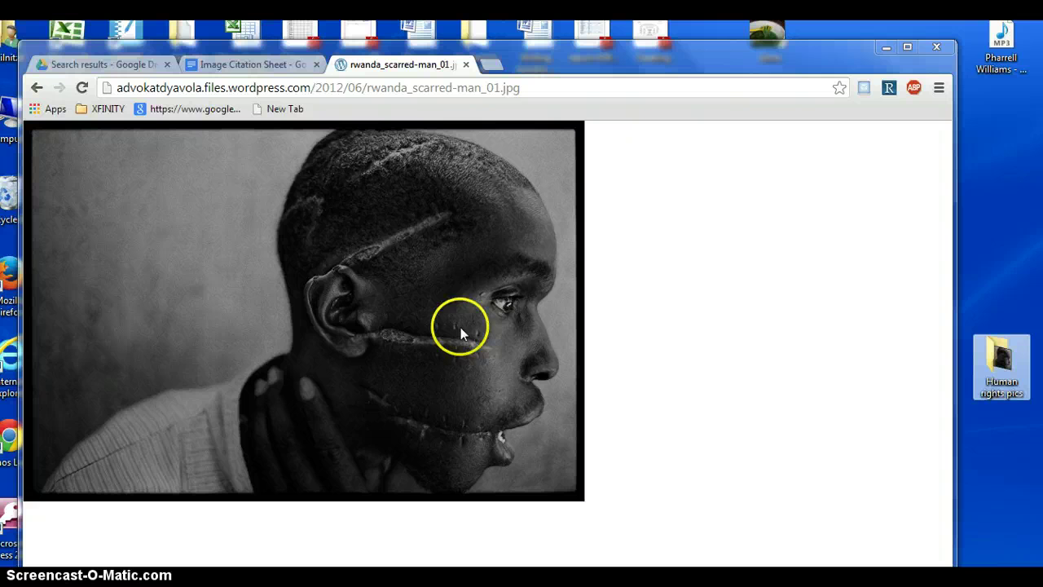
# - Copy the full-size photo's web address and paste it as a link beneath a new "Picture #1" label in the Image Citation Sheet
pyautogui.click(381, 88)
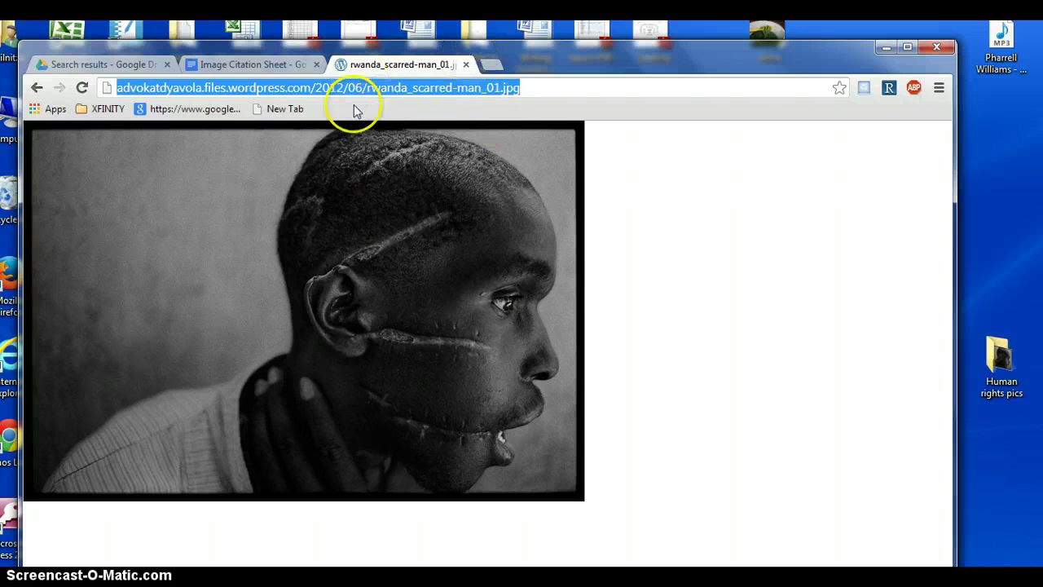
pyautogui.rightClick(404, 86)
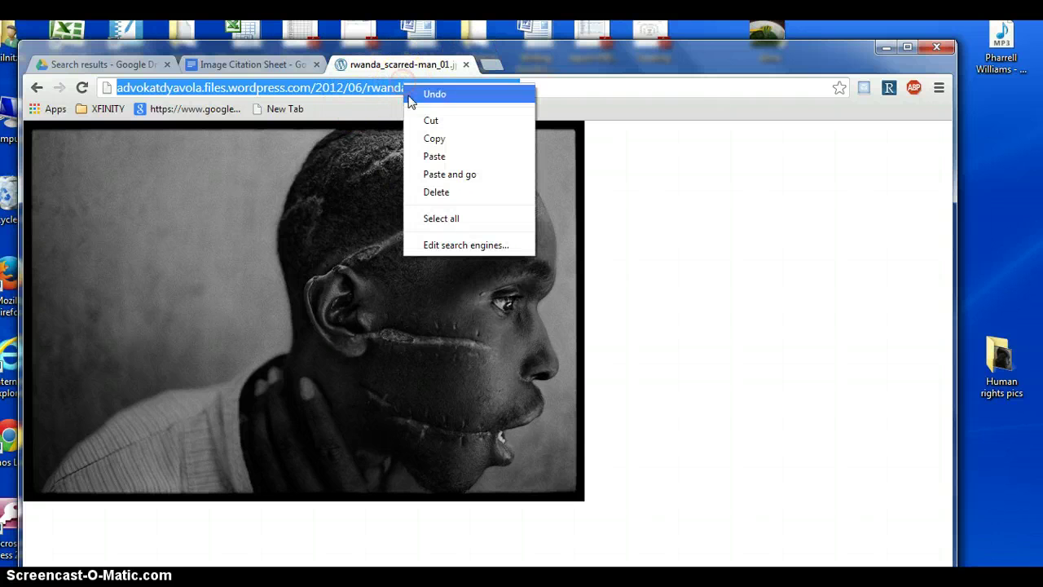
pyautogui.click(434, 138)
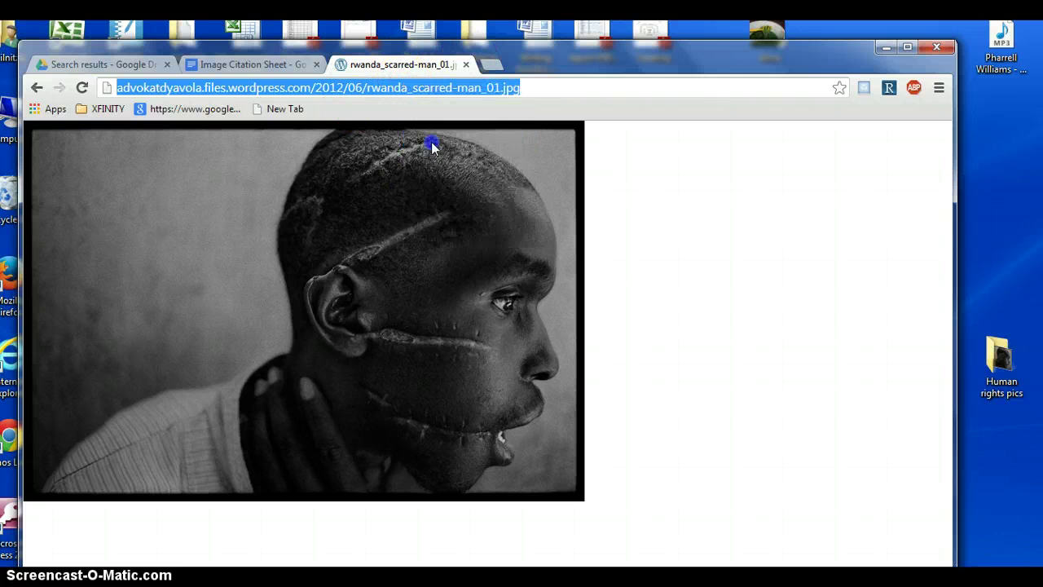
pyautogui.click(305, 68)
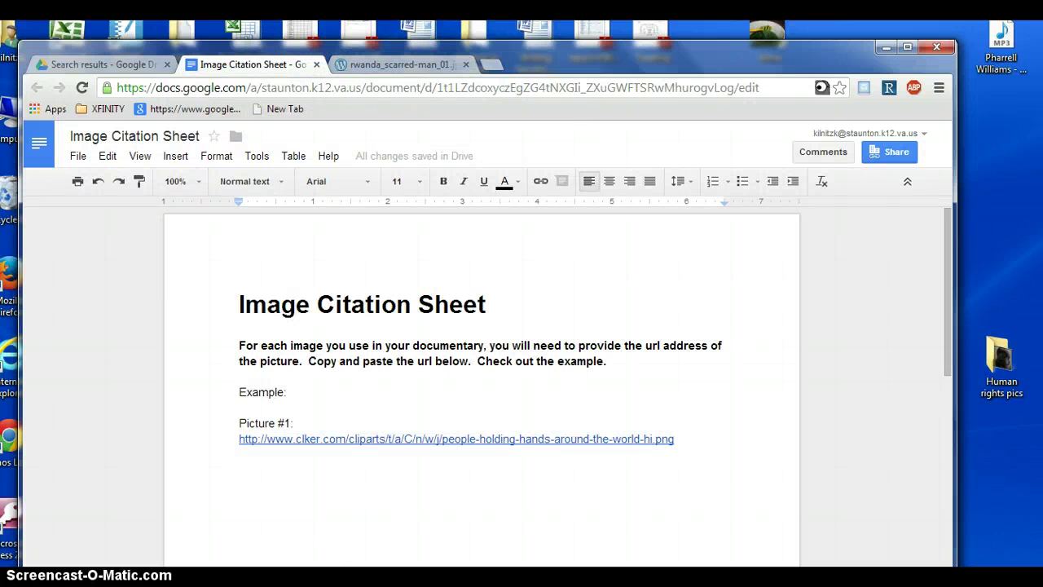
pyautogui.click(259, 509)
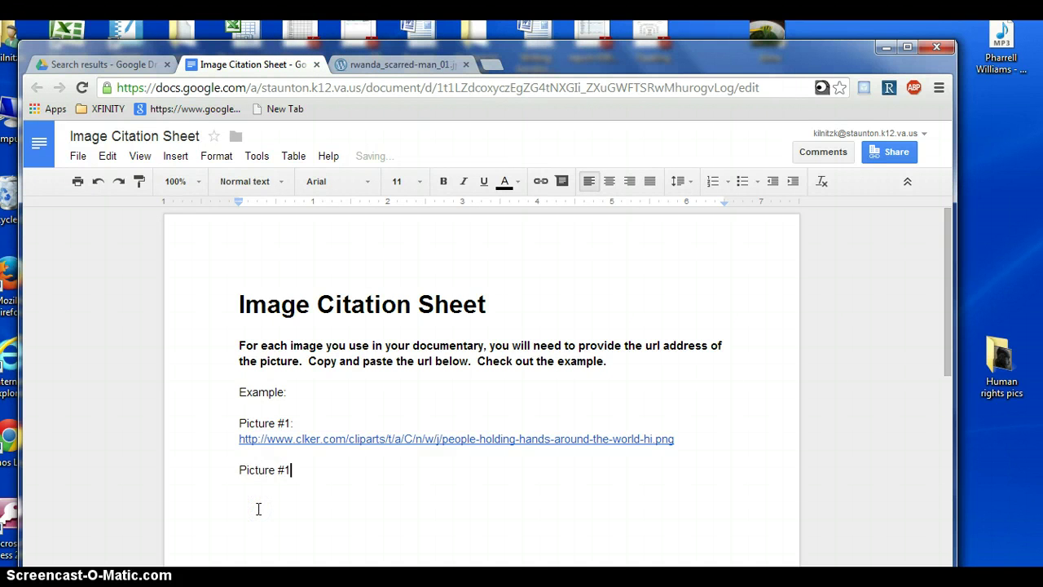
pyautogui.rightClick(257, 512)
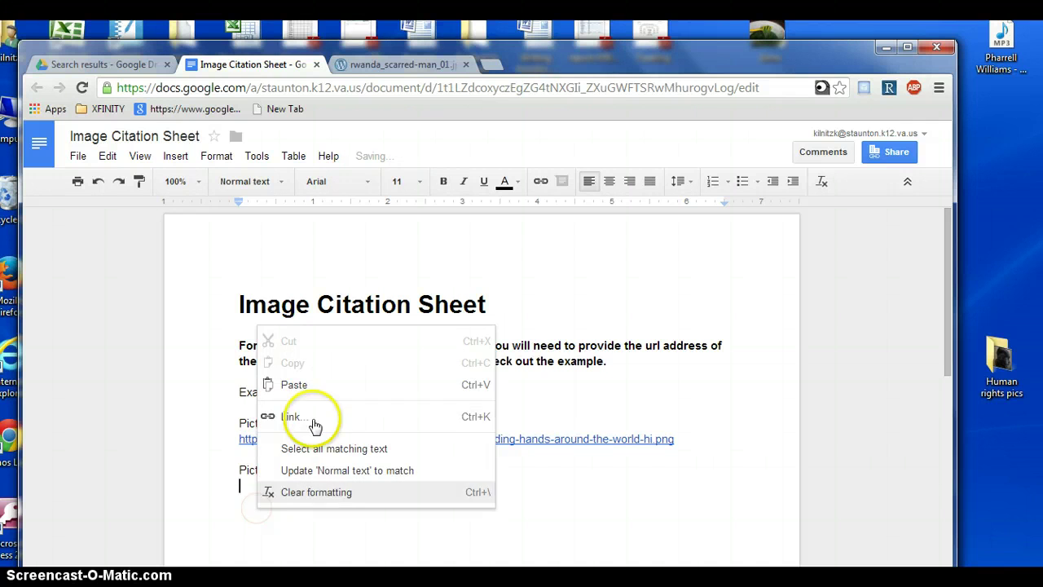
pyautogui.click(309, 396)
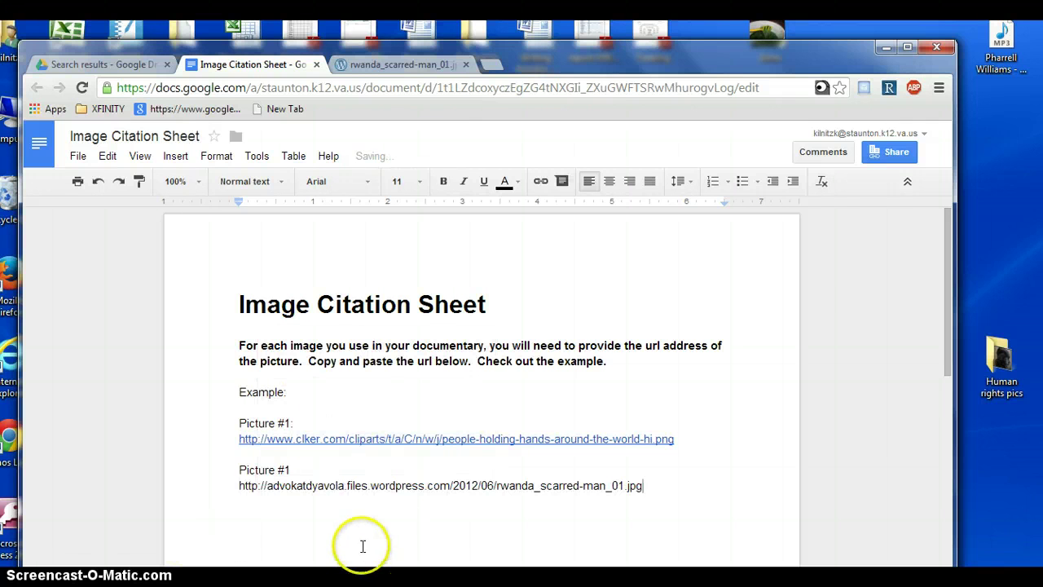
pyautogui.press('Return')
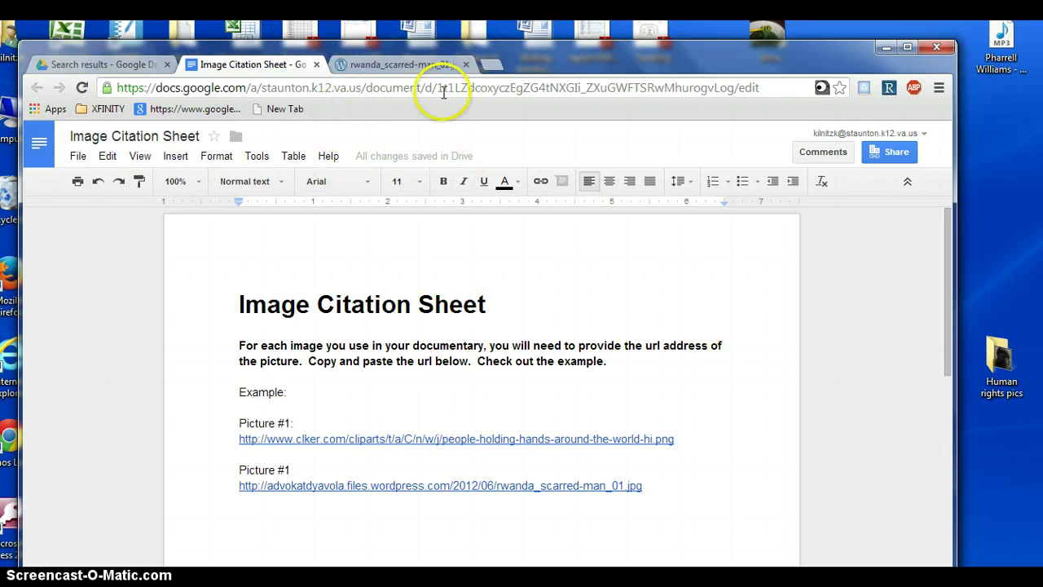
# - Open the coloured Rwanda map from the map image results at full size and save it into the Human rights pics desktop folder
pyautogui.click(417, 62)
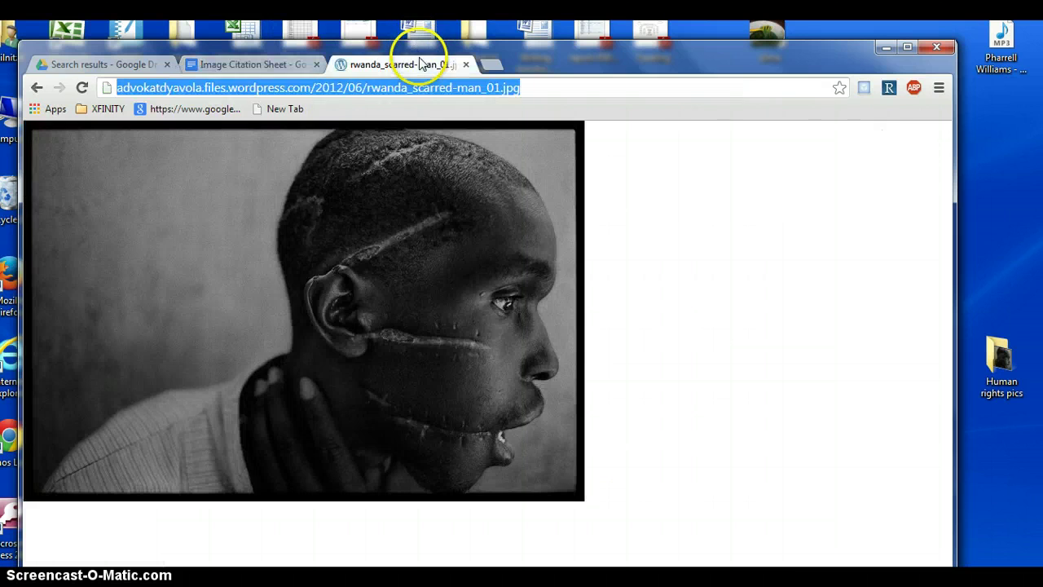
pyautogui.click(37, 87)
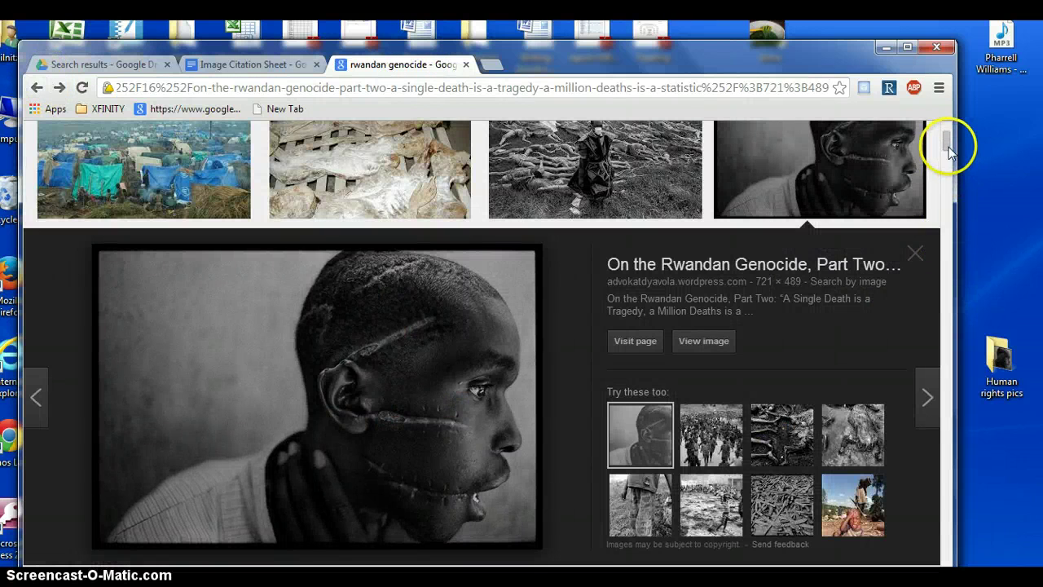
pyautogui.scroll(3, 947, 149)
pyautogui.click(434, 269)
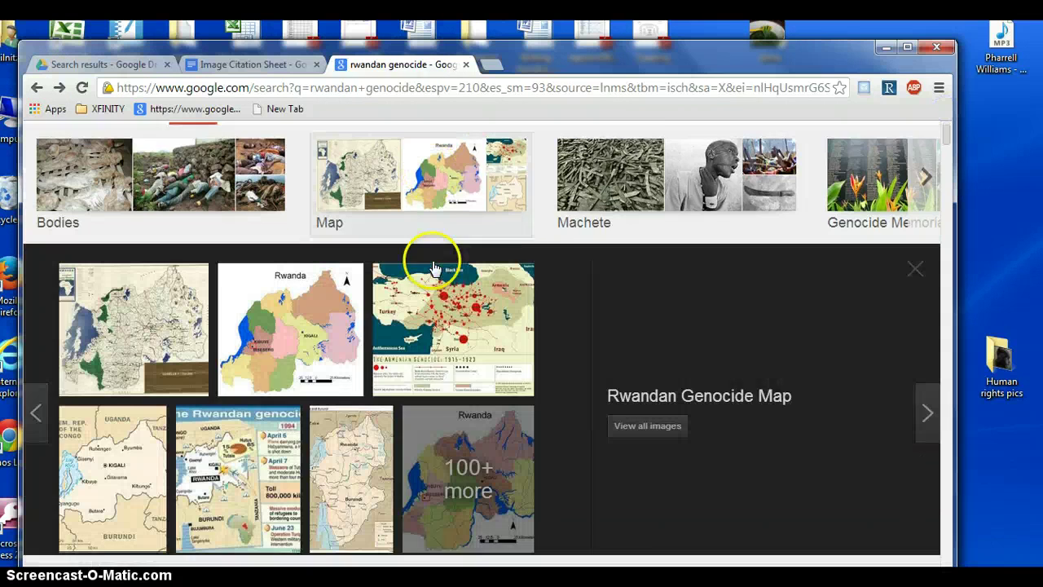
pyautogui.click(312, 322)
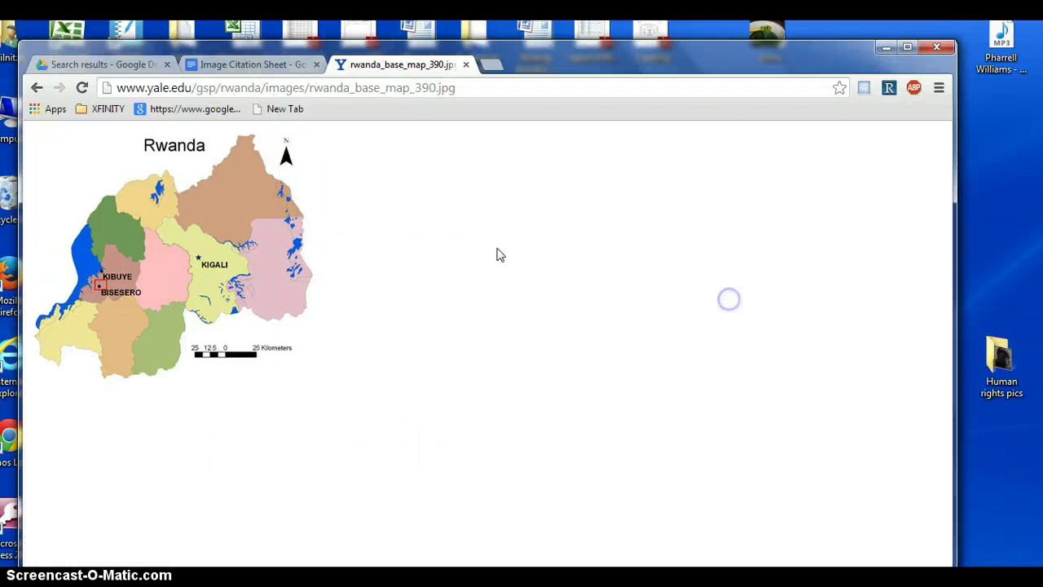
pyautogui.moveTo(525, 248); pyautogui.dragTo(1013, 365)
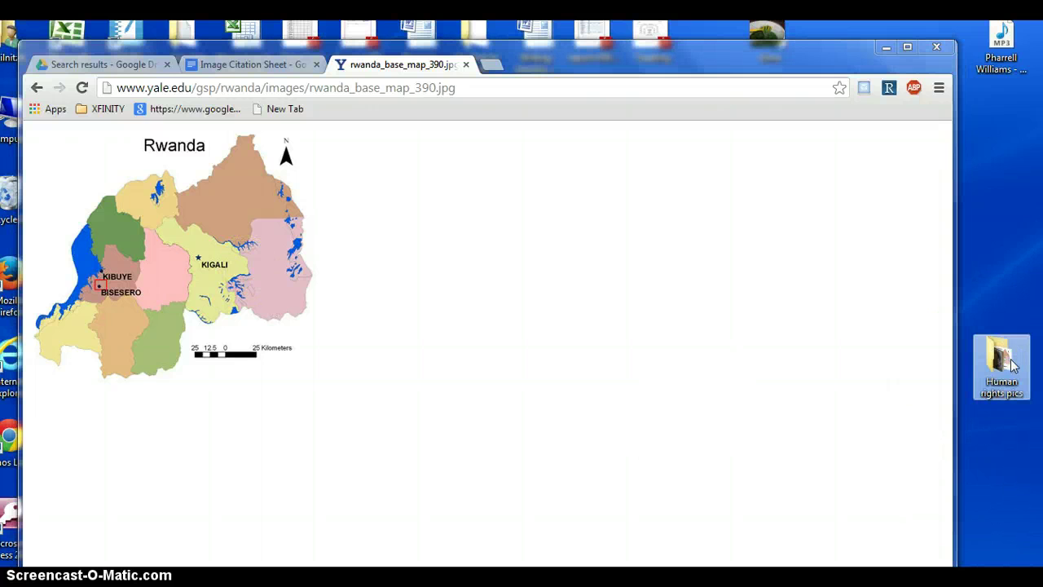
pyautogui.click(1014, 375)
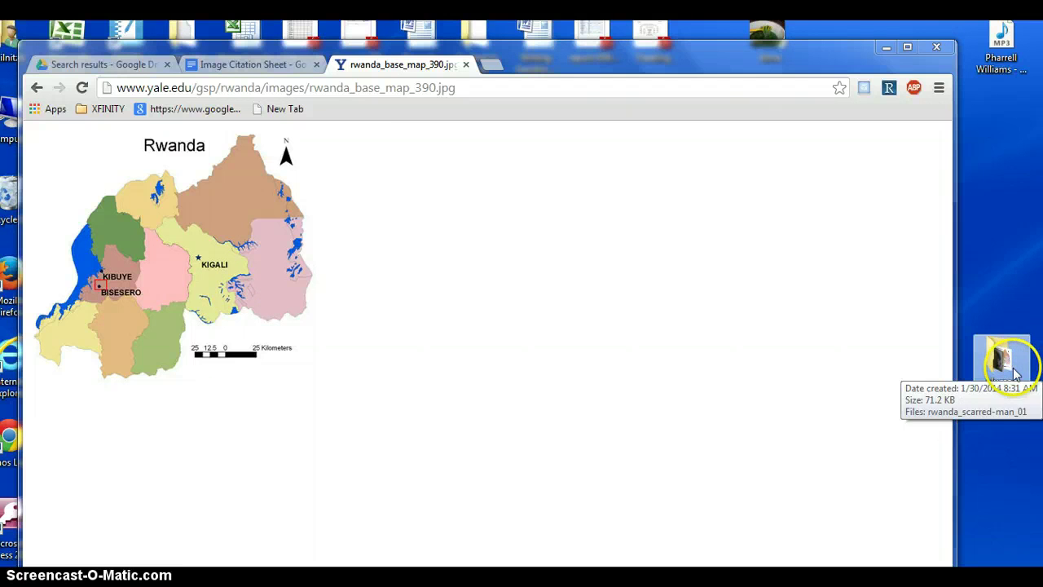
# - Copy the full-size map's web address and paste it beneath a new "Picture #2" label in the Image Citation Sheet
pyautogui.click(371, 88)
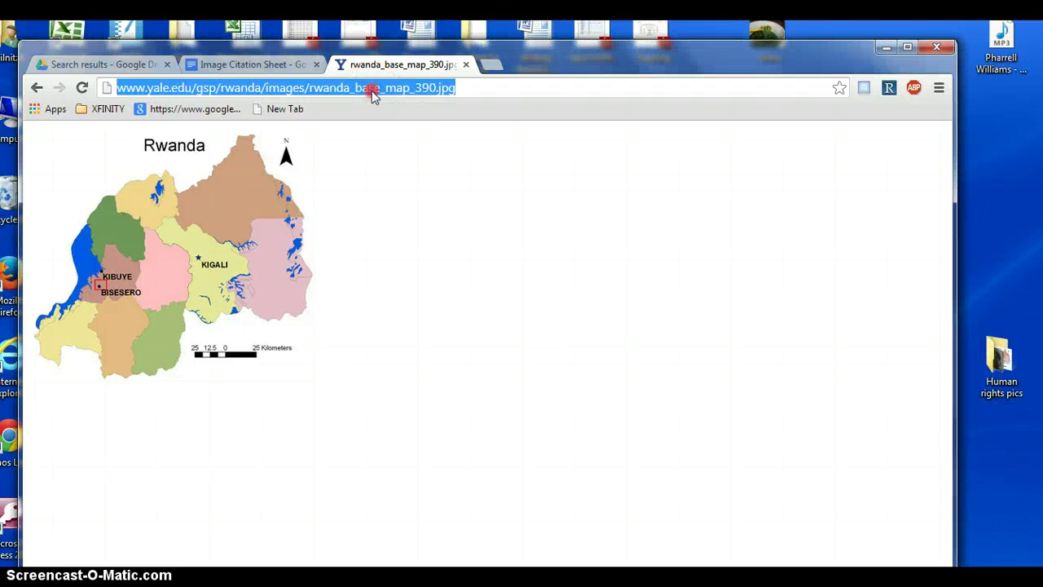
pyautogui.rightClick(371, 90)
pyautogui.click(391, 146)
pyautogui.click(277, 64)
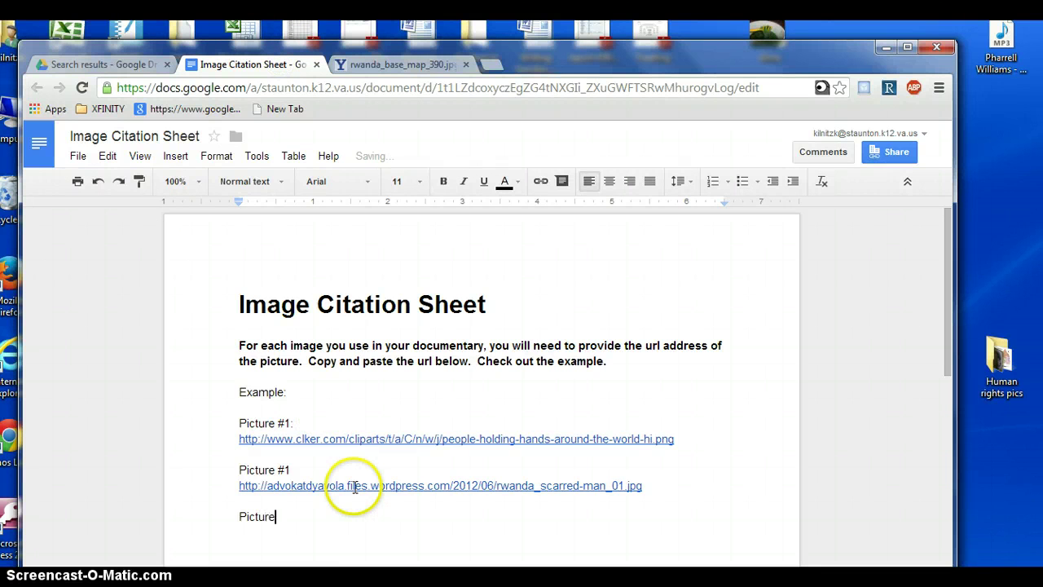
pyautogui.click(335, 519)
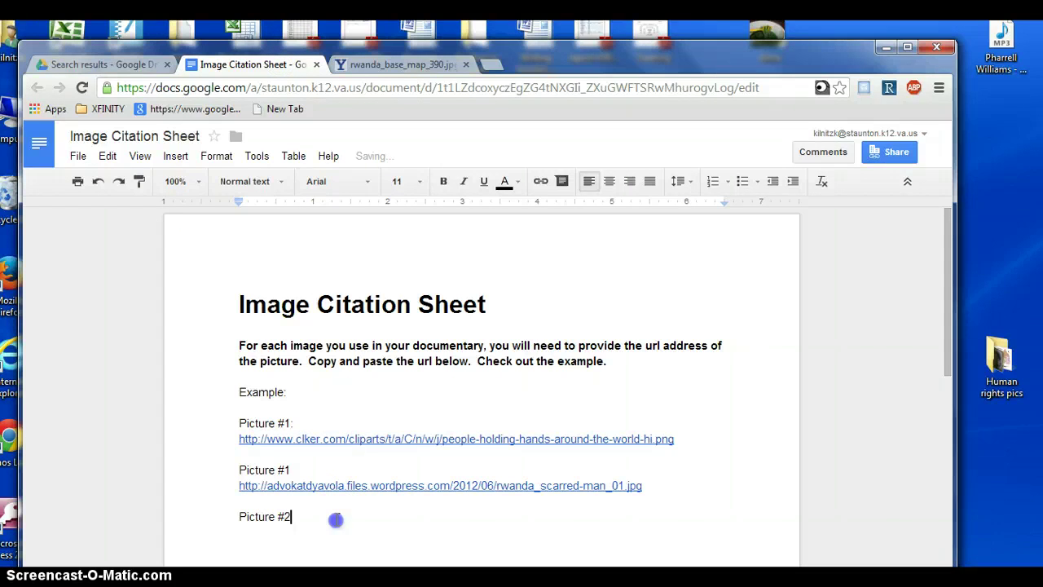
pyautogui.click(326, 538)
pyautogui.rightClick(326, 538)
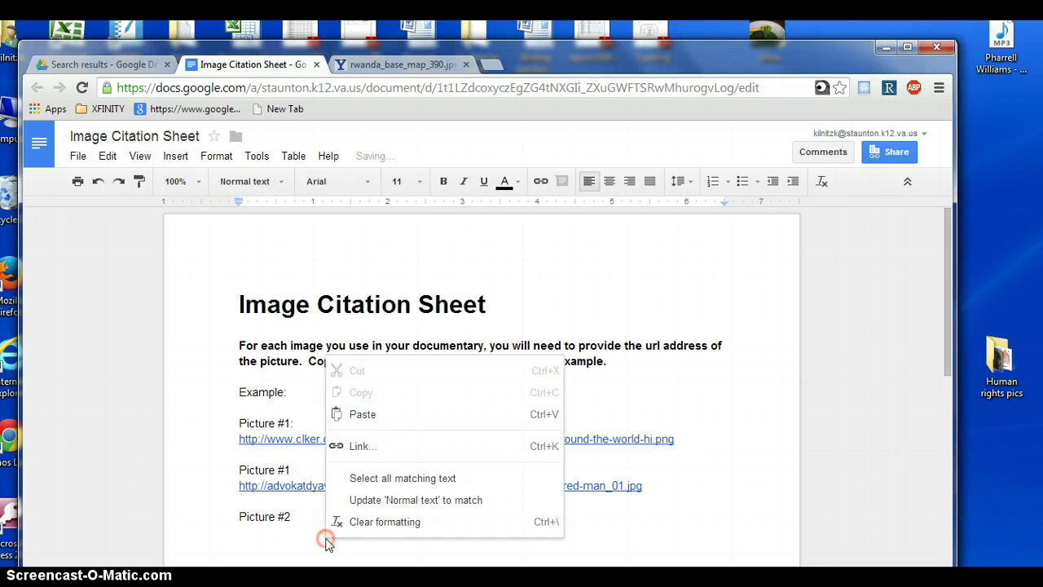
pyautogui.click(363, 416)
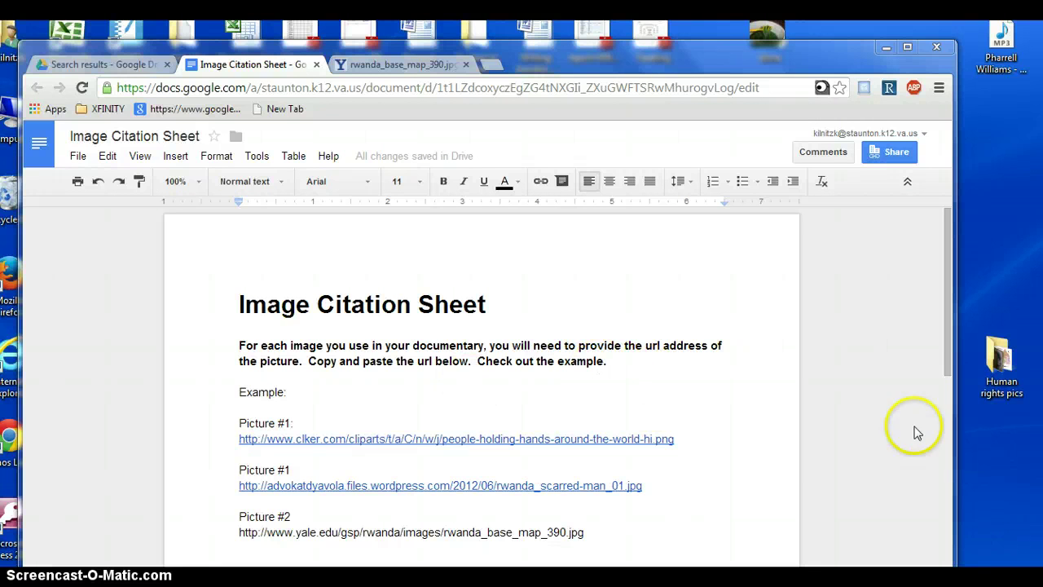
# - Upload the Human rights pics desktop folder to Google Drive with the offered conversion settings and close the upload status window
pyautogui.click(992, 387)
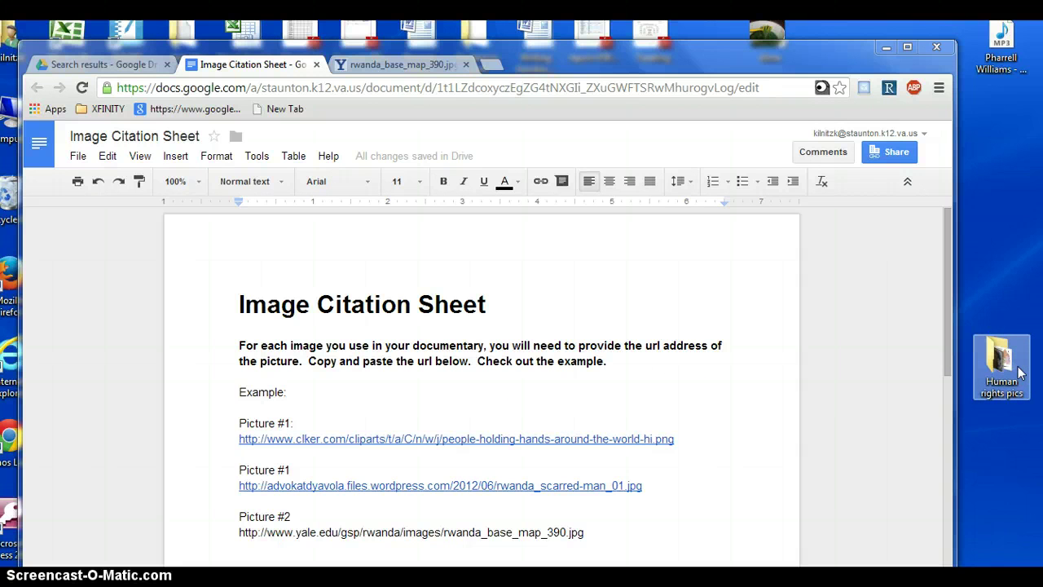
pyautogui.click(122, 64)
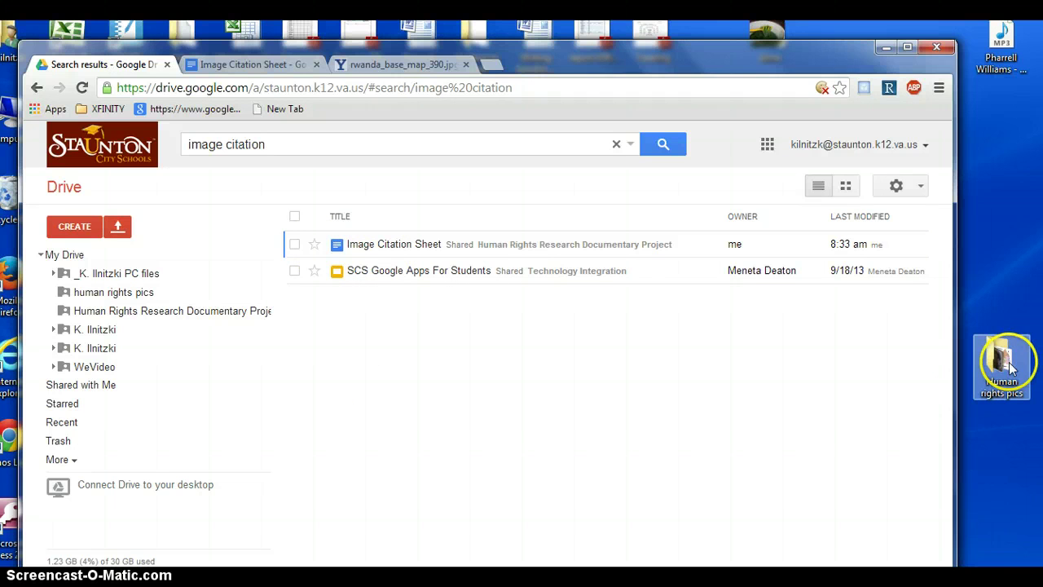
pyautogui.moveTo(1008, 368); pyautogui.dragTo(545, 388)
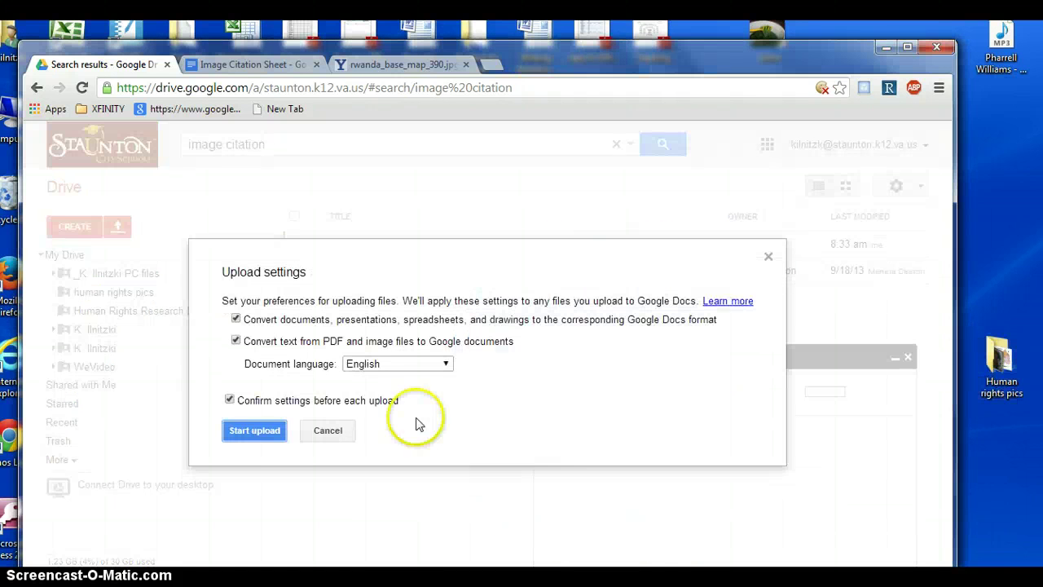
pyautogui.click(257, 431)
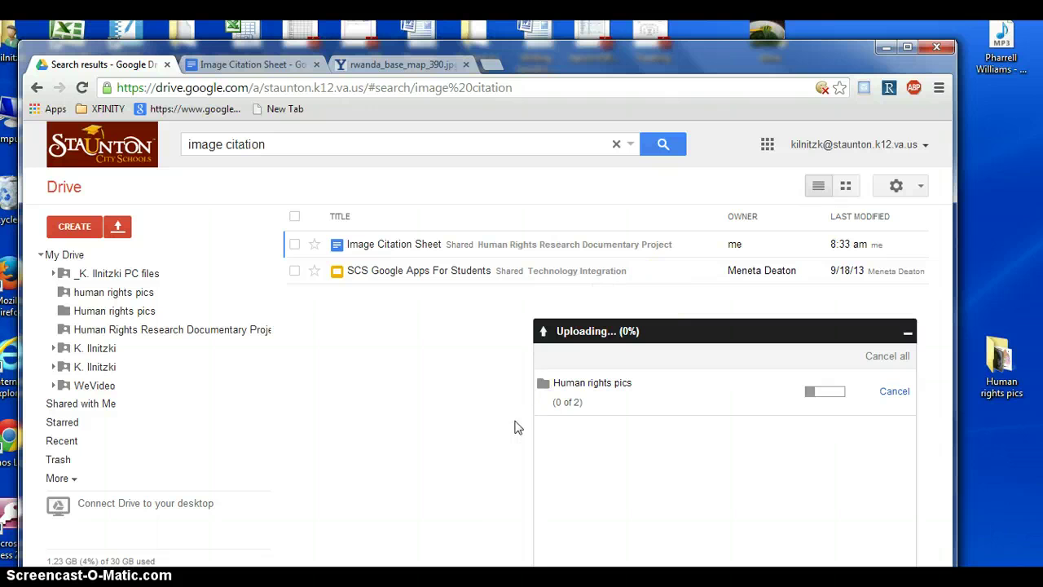
pyautogui.click(481, 387)
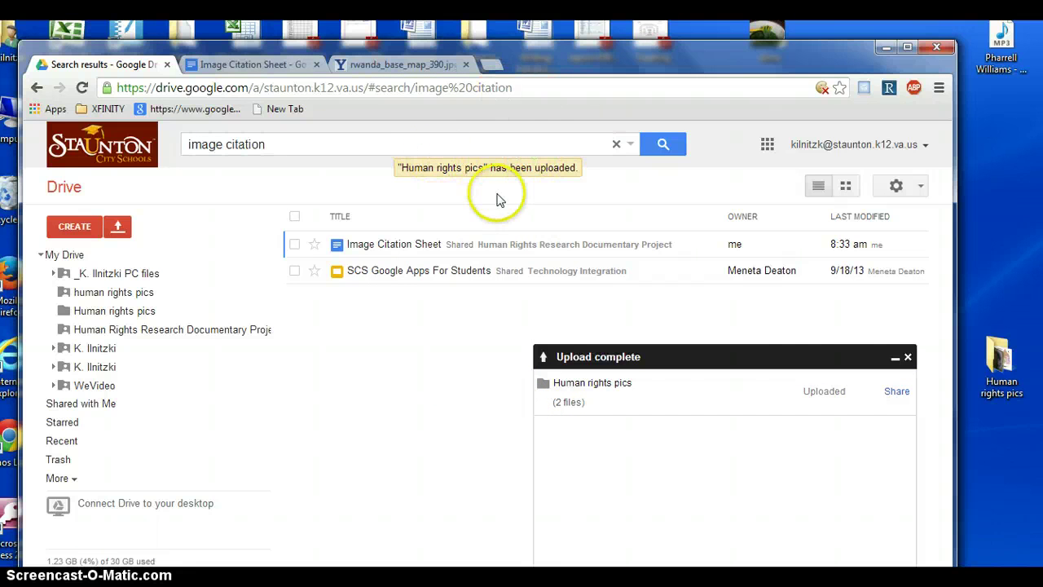
pyautogui.click(907, 358)
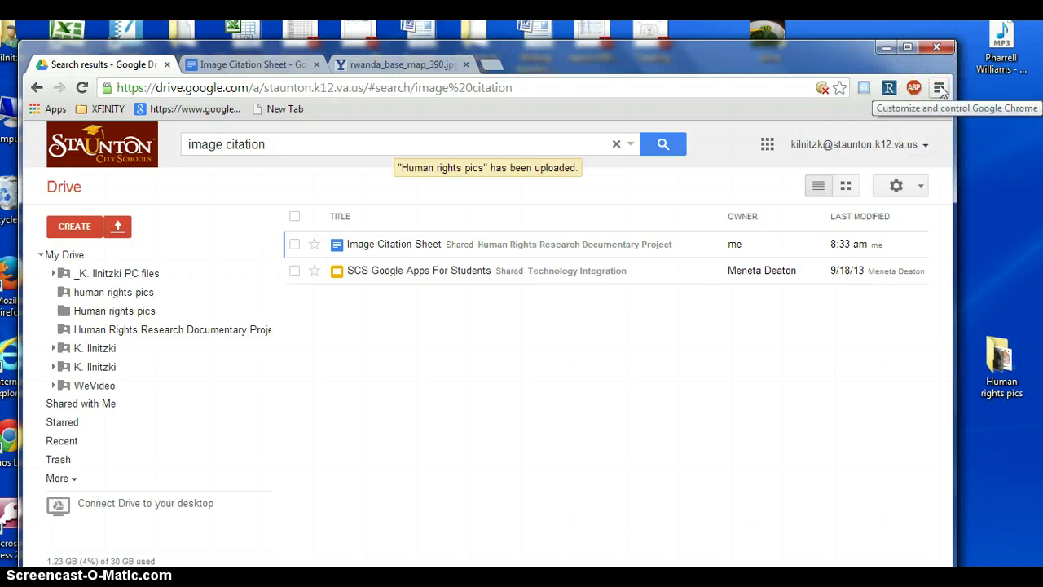
# - Minimize the browser and move the Human rights pics folder from the desktop into the Recycle Bin
pyautogui.click(887, 46)
pyautogui.moveTo(1001, 358); pyautogui.dragTo(17, 197)
pyautogui.click(515, 342)
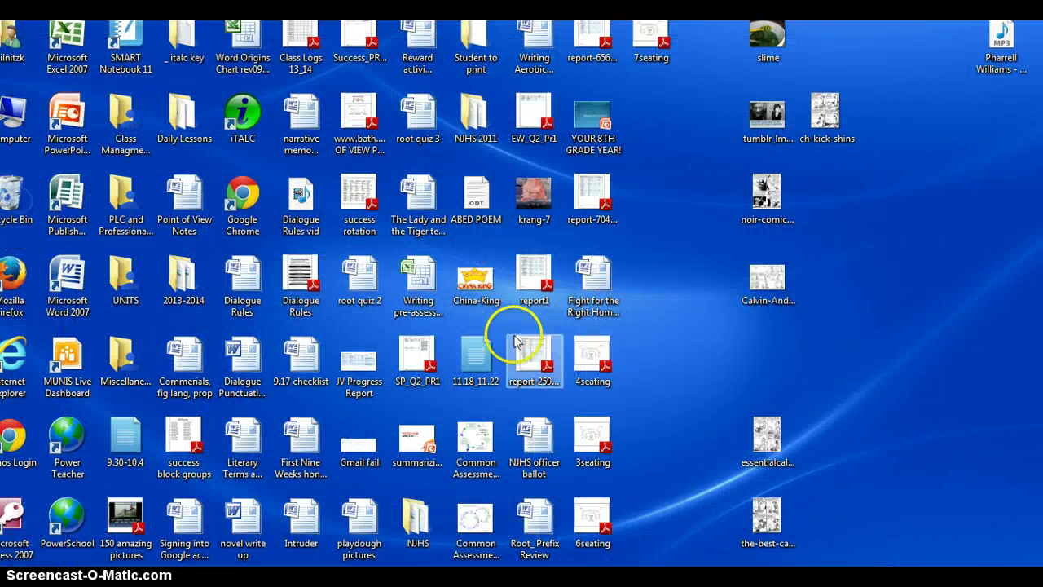
pyautogui.click(815, 390)
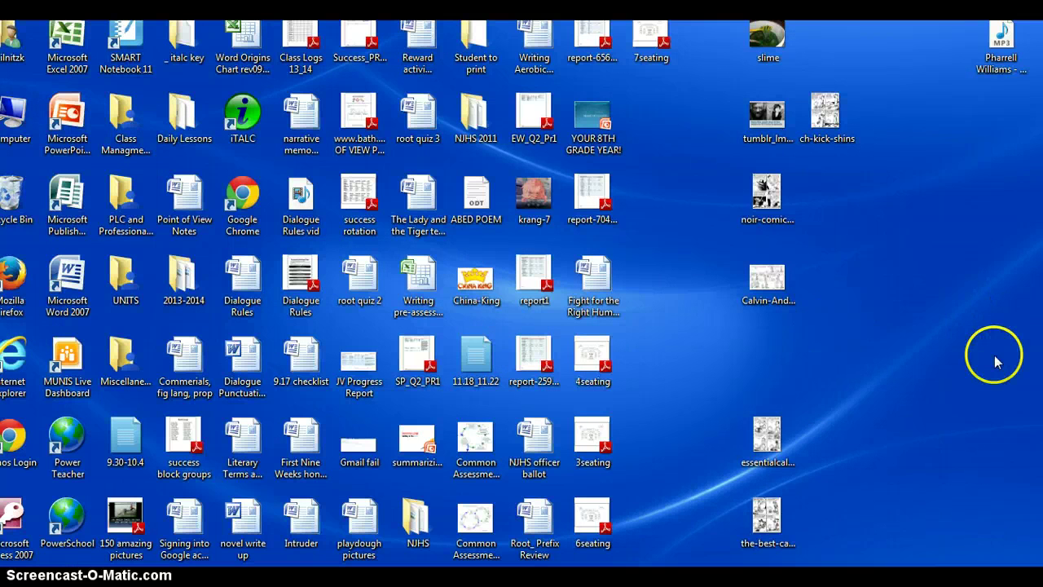